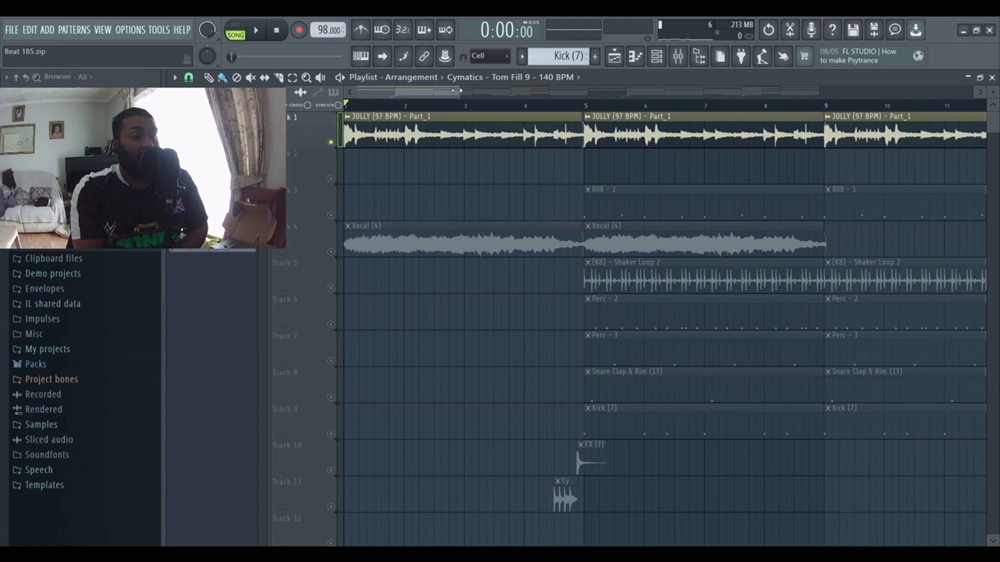
# - Play the JOLLY sample on Track 1 from bar 13 and unmute Track 2 to include its JOLLY (97 BPM) clip
pyautogui.moveTo(457, 90); pyautogui.dragTo(515, 92)
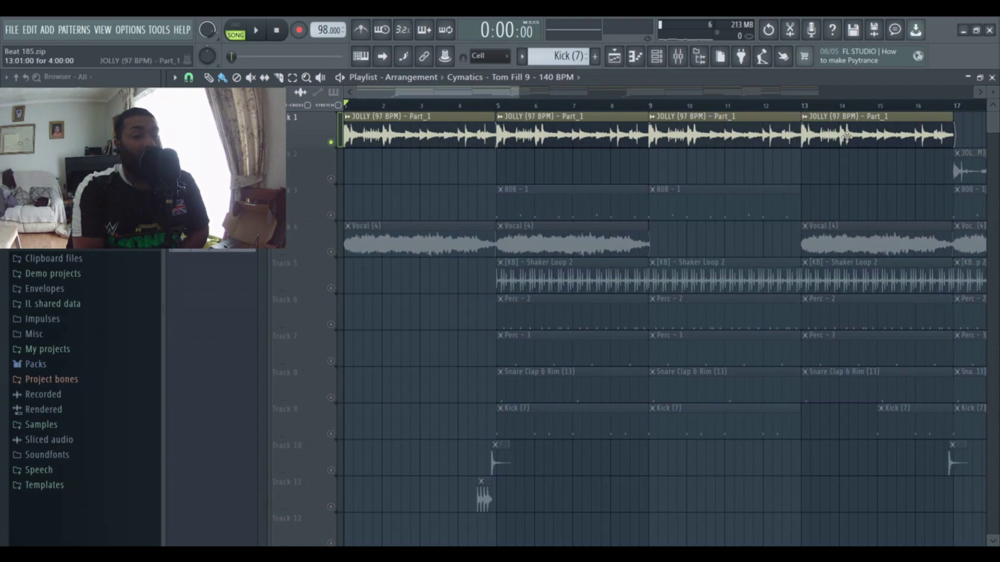
pyautogui.hscroll(5, 846, 137)
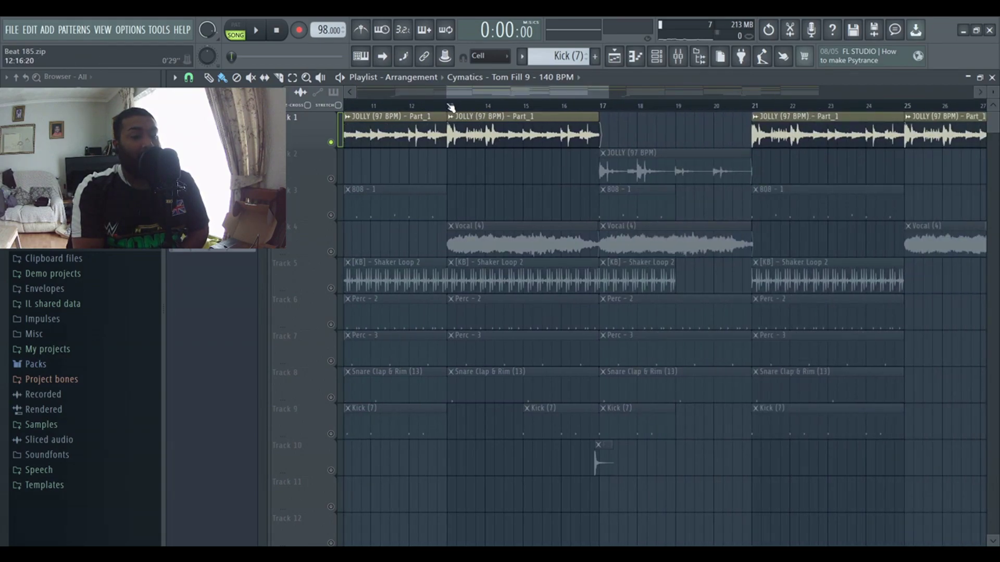
pyautogui.press('space')
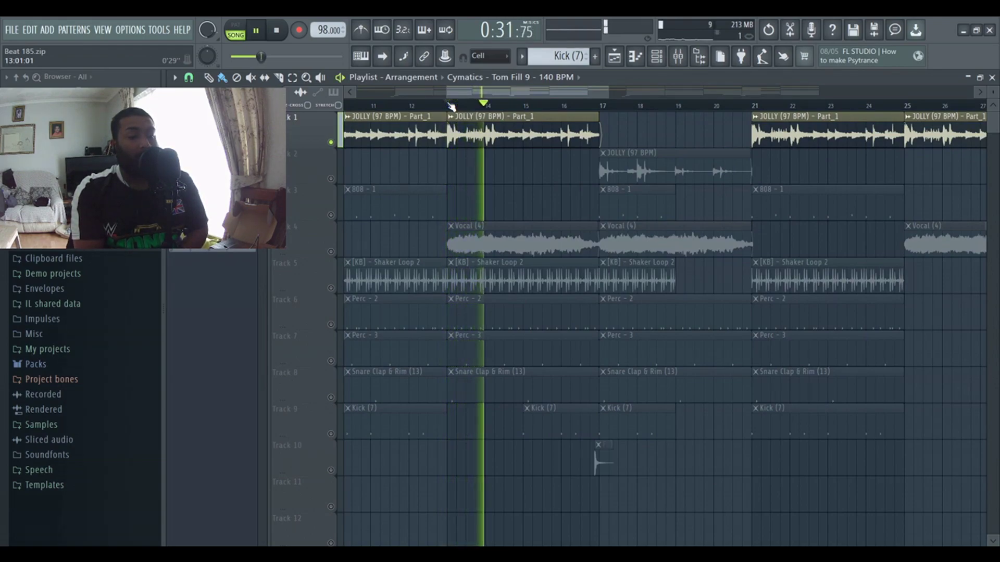
pyautogui.click(332, 179)
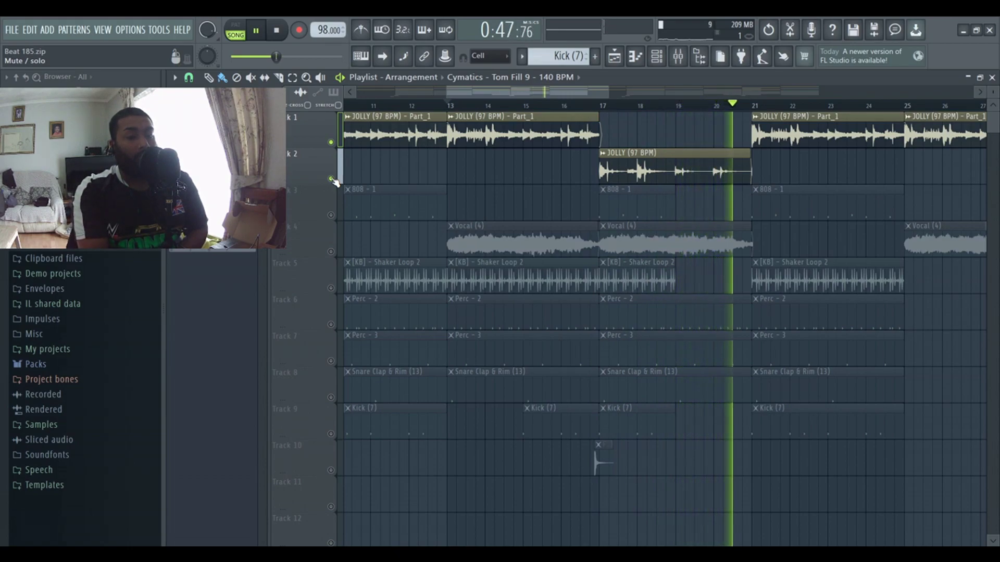
pyautogui.press('space')
# - Unmute the Track 4 vocal and play it from the start, first with Track 1 muted, again with Track 1 unmuted
pyautogui.moveTo(451, 107); pyautogui.dragTo(345, 104)
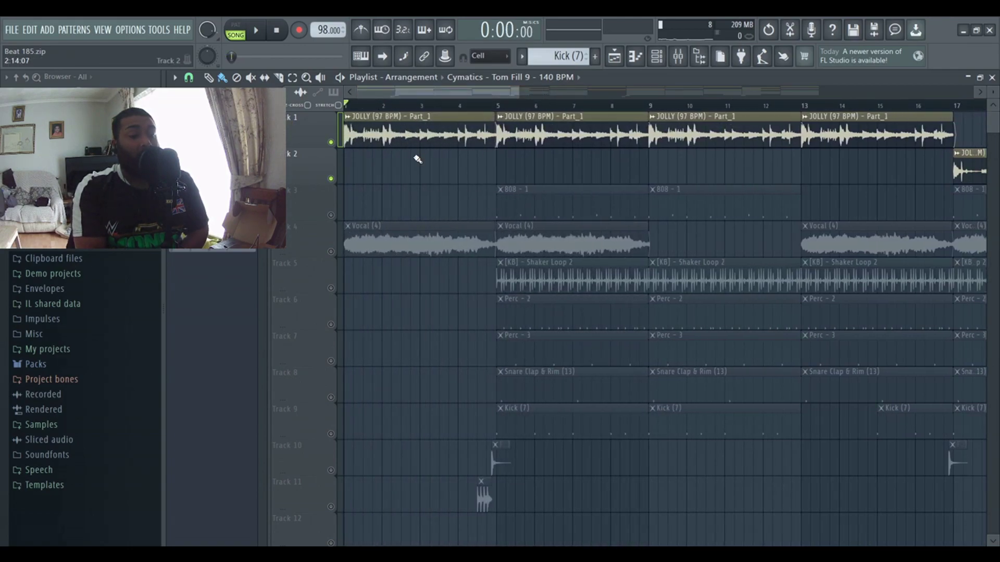
pyautogui.moveTo(515, 93); pyautogui.dragTo(450, 94)
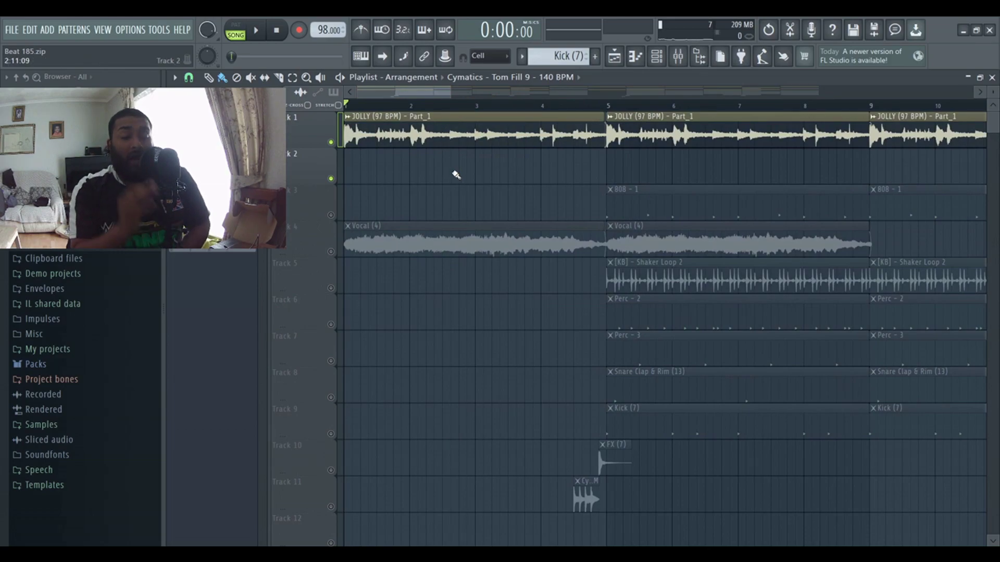
pyautogui.click(332, 143)
pyautogui.click(332, 253)
pyautogui.press('space')
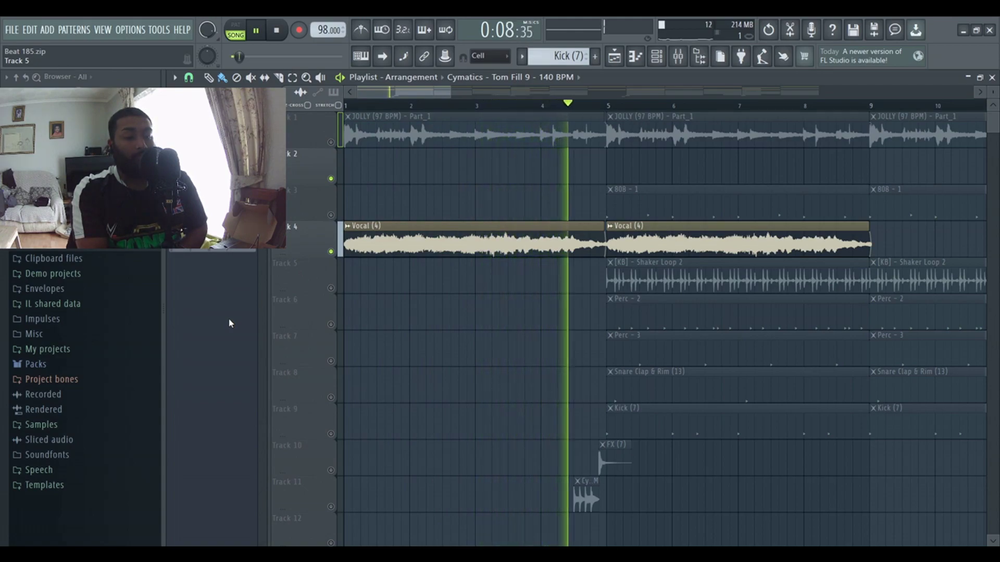
pyautogui.press('space')
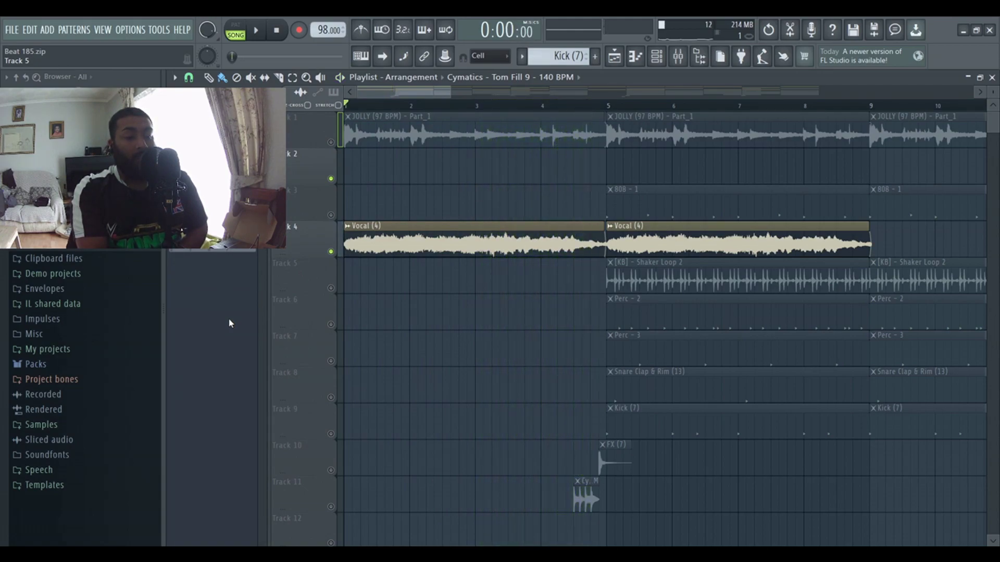
pyautogui.click(331, 142)
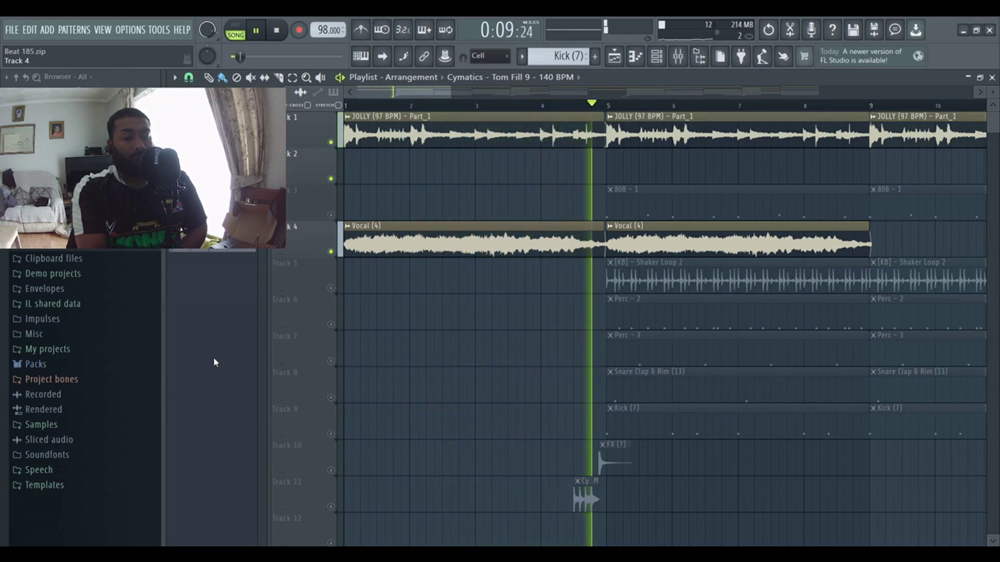
pyautogui.press('space')
# - Check the effect chains on the two JOLLY inserts in the mixer and return to the playlist
pyautogui.click(678, 57)
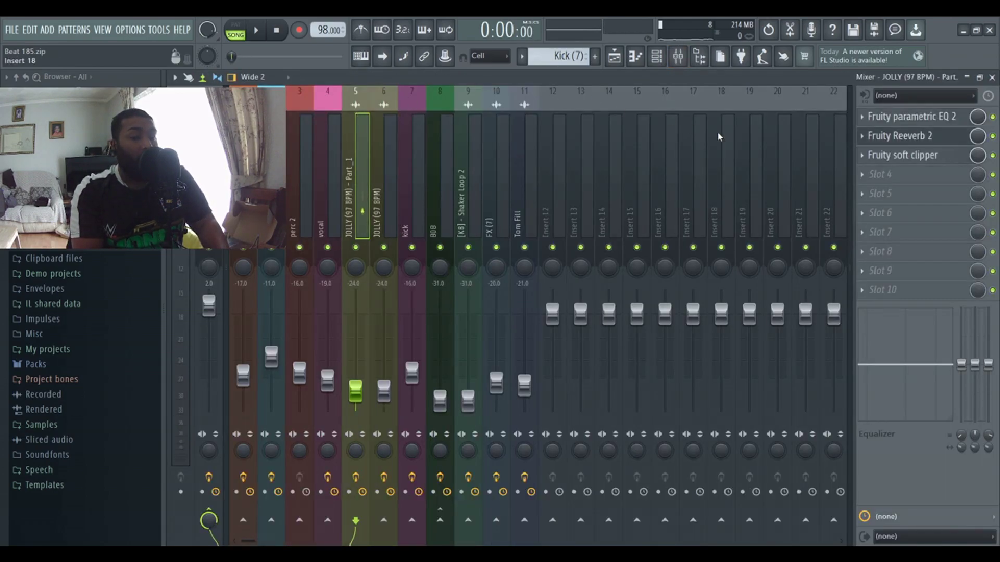
pyautogui.click(392, 104)
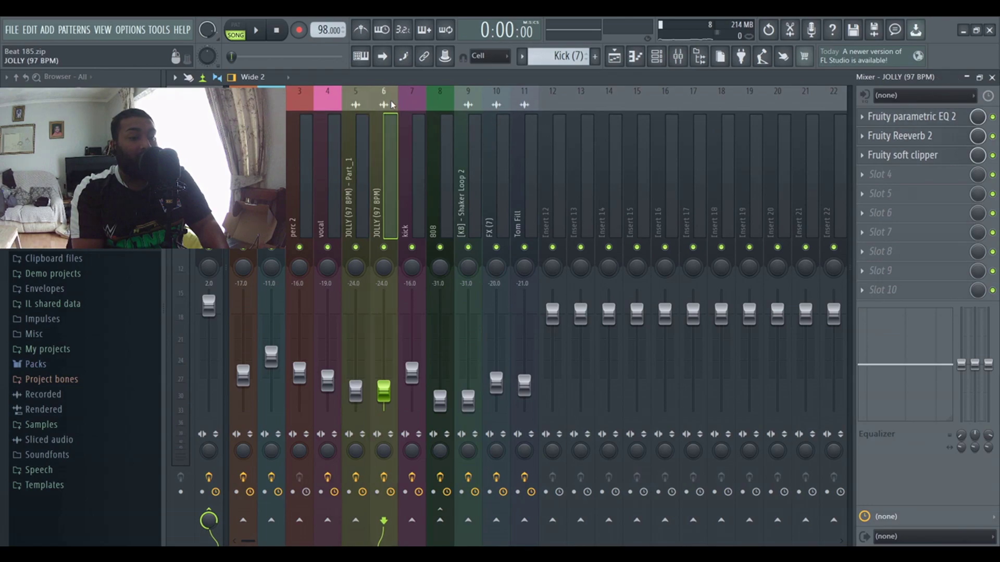
pyautogui.click(615, 57)
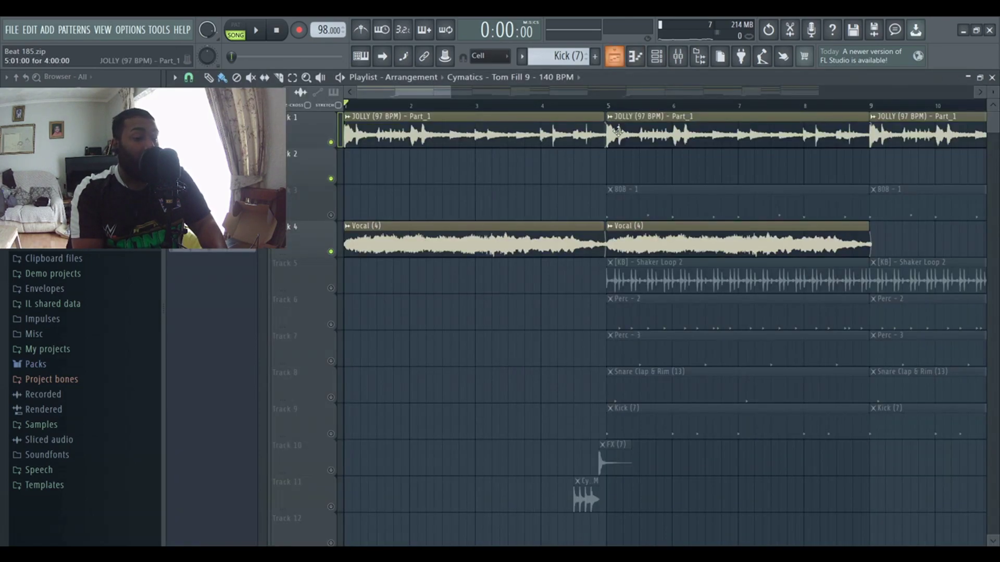
# - Select the playlist time range from just before bar 5 to just past bar 9, unmute Perc - 2 on Track 6 and play it
pyautogui.moveTo(603, 107); pyautogui.dragTo(888, 134)
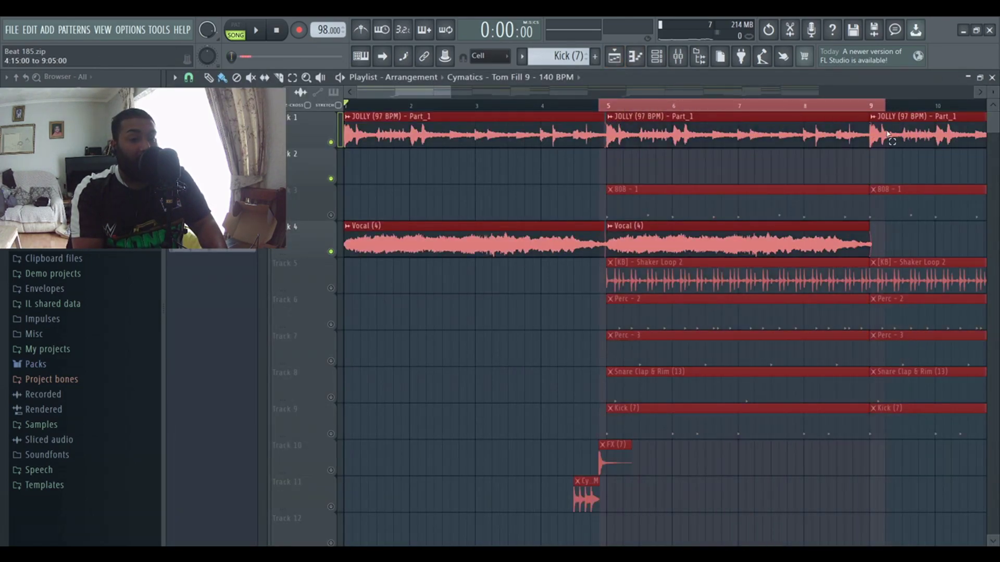
pyautogui.click(336, 327)
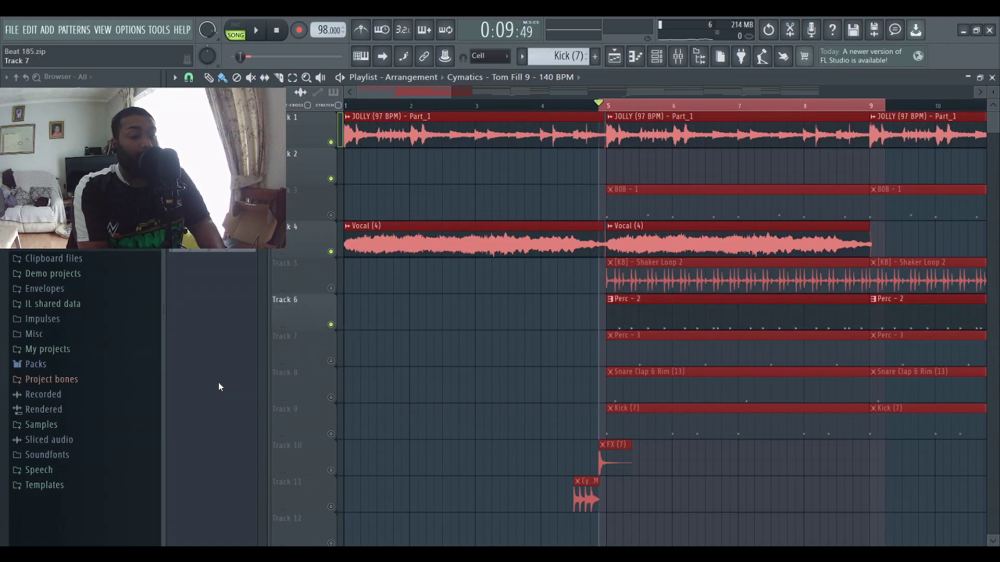
pyautogui.press('space')
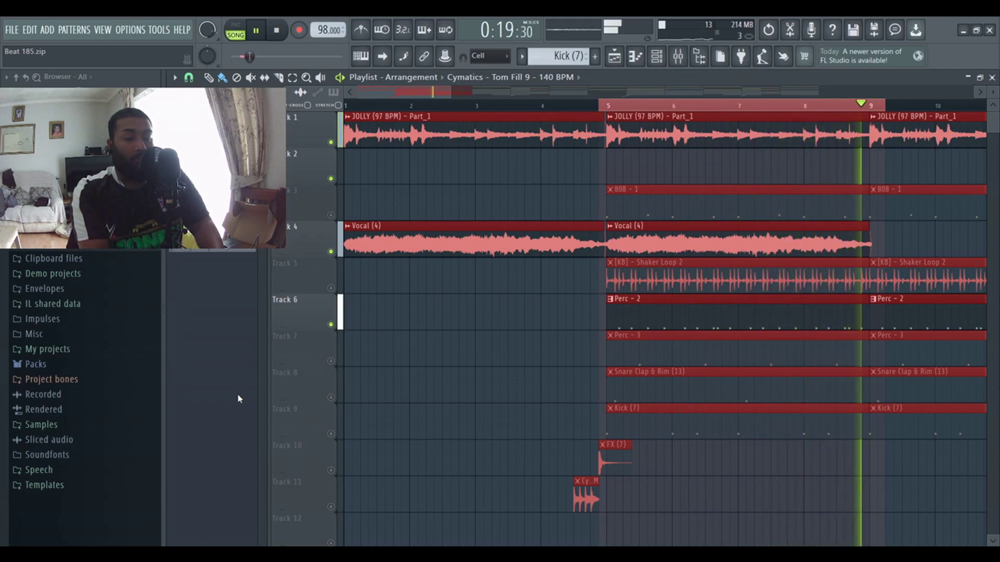
pyautogui.press('space')
# - Unmute Perc - 3 on Track 7 and Snare Clap & Rim on Track 8, and play the selected section
pyautogui.click(331, 361)
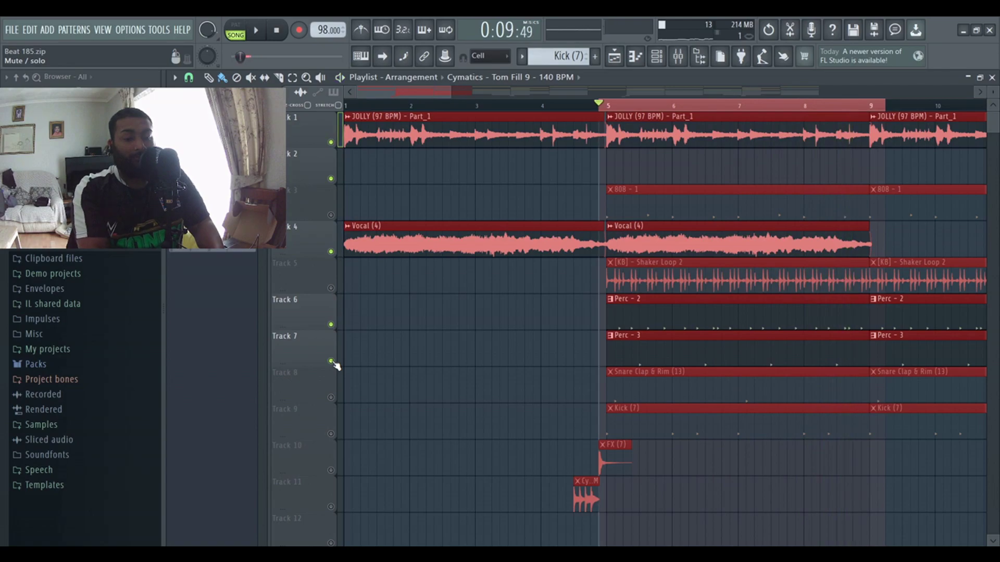
pyautogui.click(332, 397)
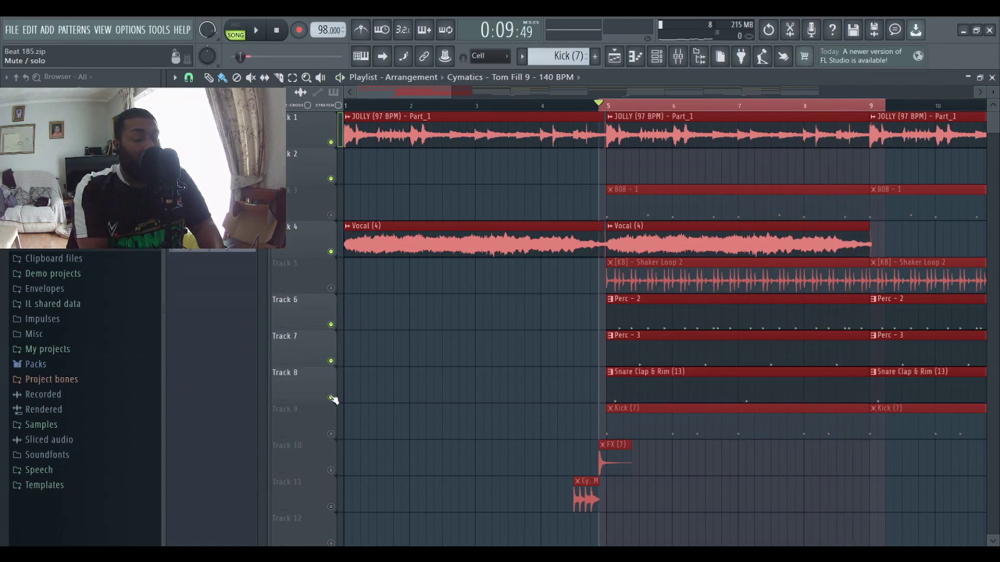
pyautogui.press('space')
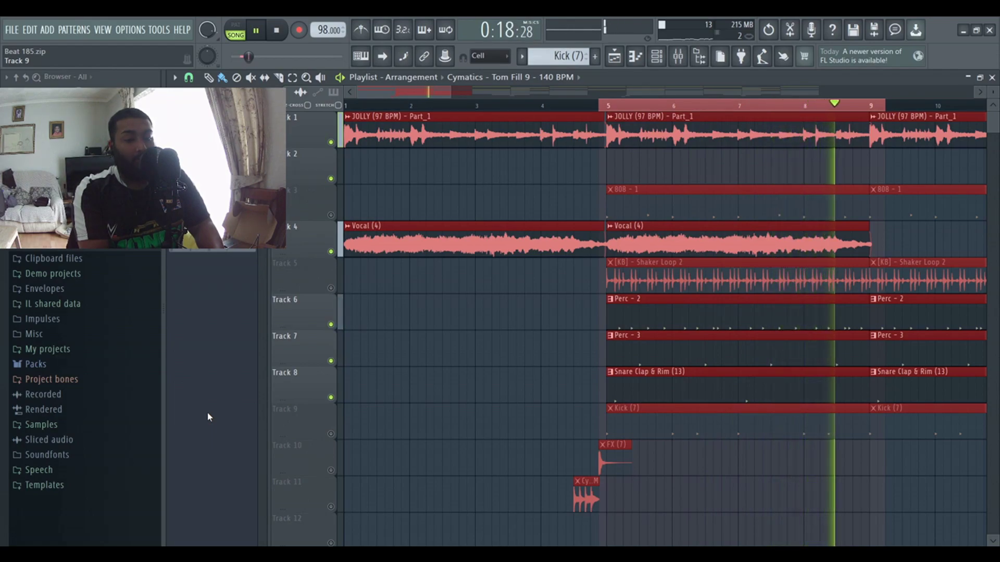
pyautogui.press('space')
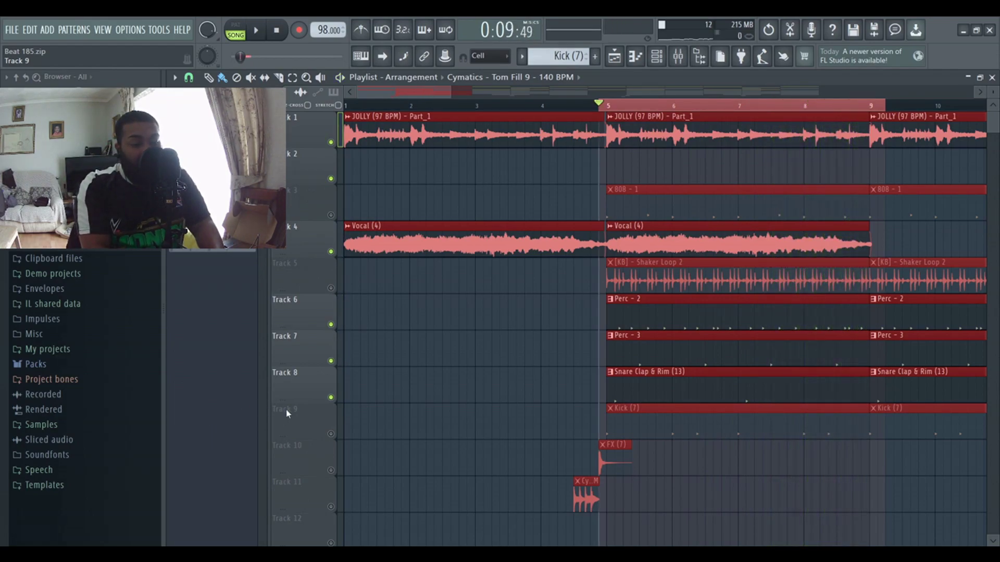
# - Unmute the kick on Track 9 and play the selected section with it
pyautogui.click(331, 433)
pyautogui.press('space')
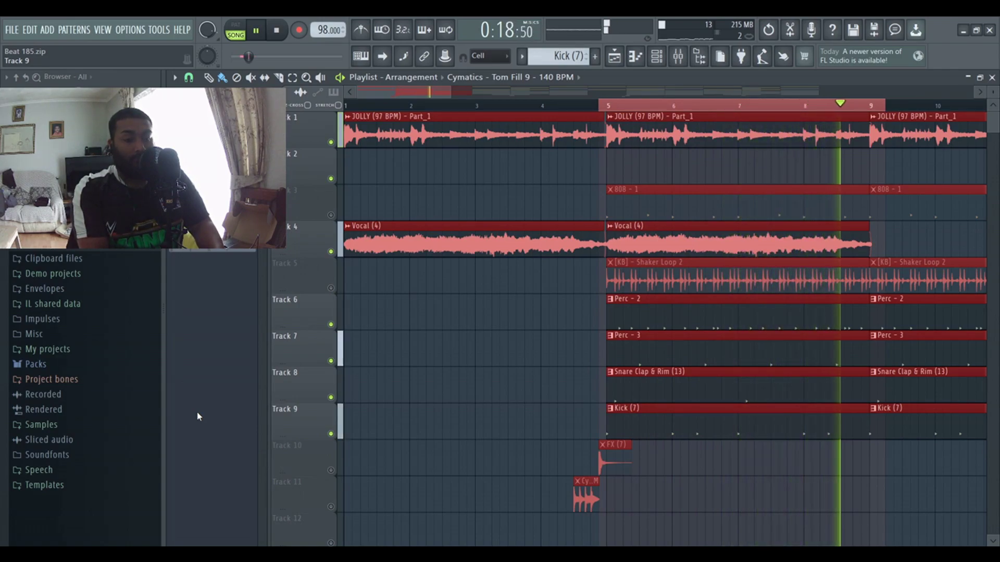
pyautogui.press('space')
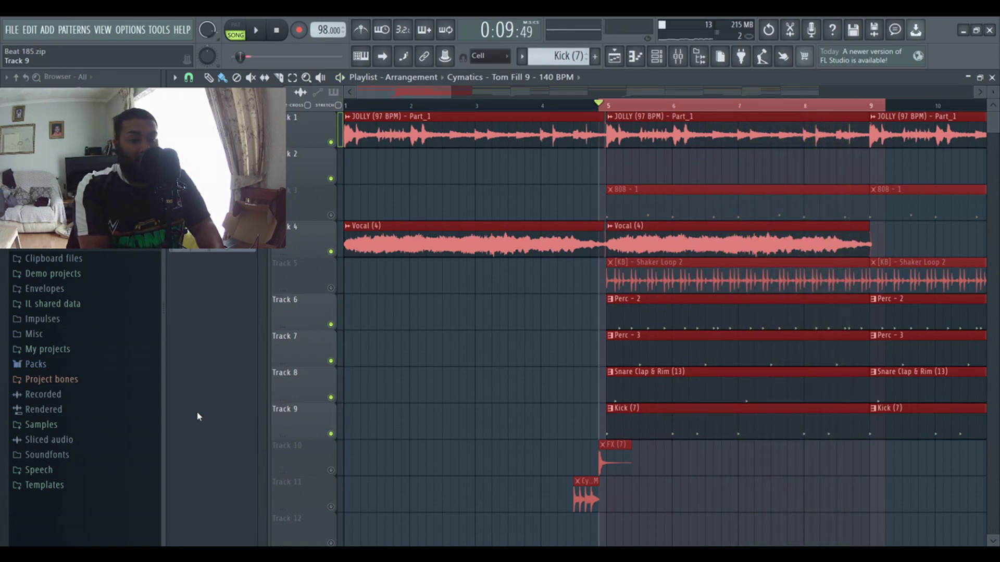
# - Unmute the 808 on Track 3 and play the selected section with the bass added
pyautogui.click(331, 215)
pyautogui.press('space')
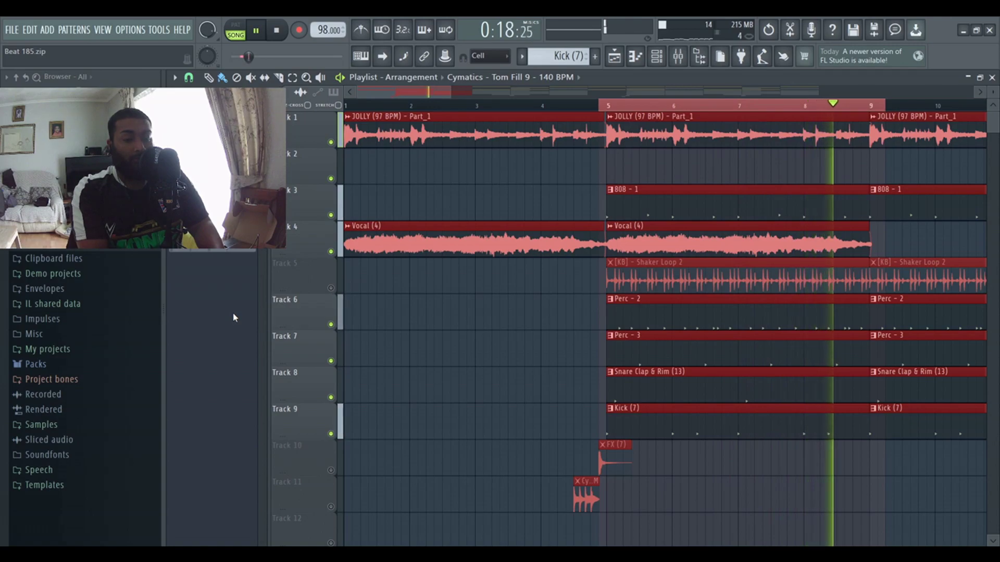
pyautogui.press('space')
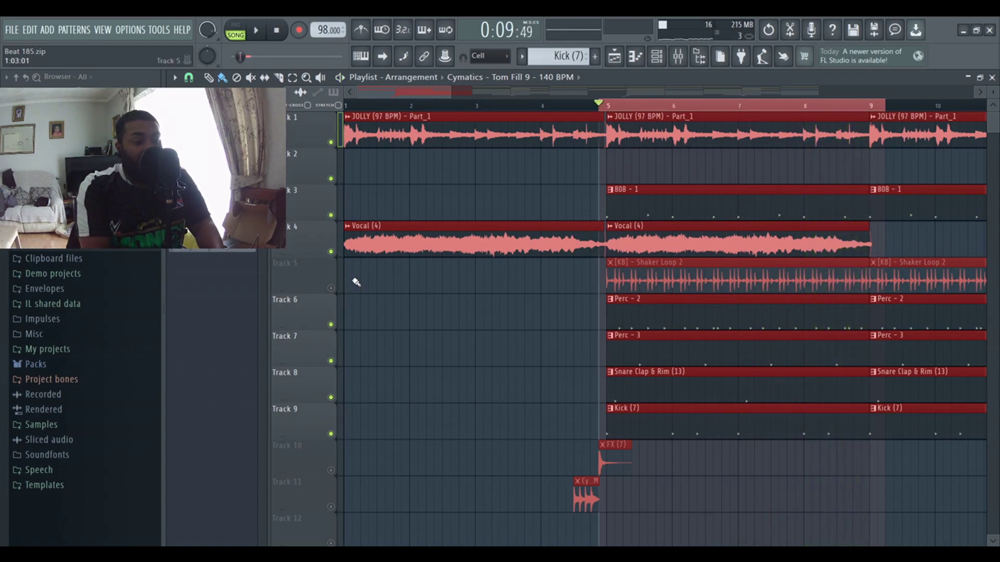
# - Unmute Shaker Loop 2 on Track 5, play the selected section, and clear the time selection
pyautogui.click(337, 284)
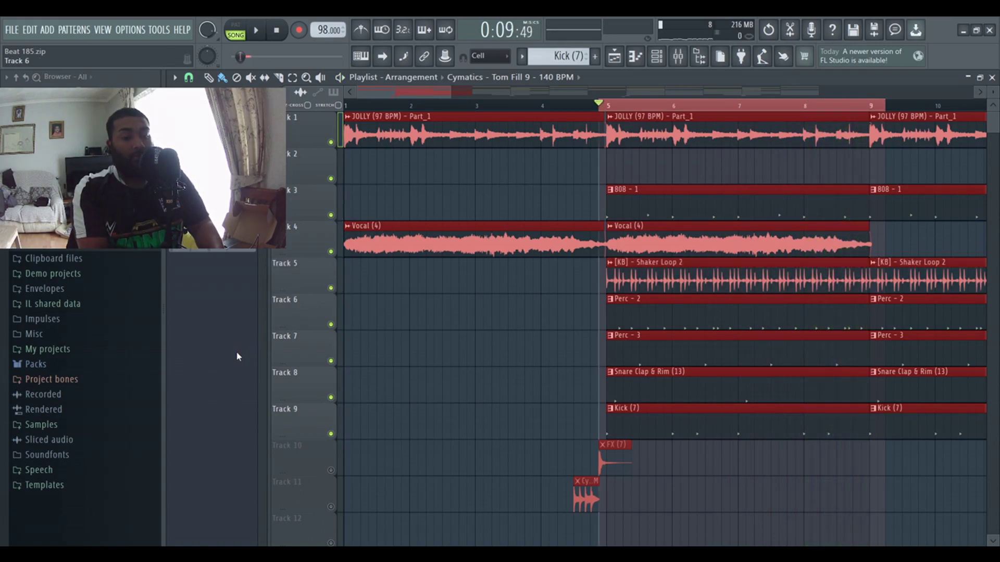
pyautogui.press('space')
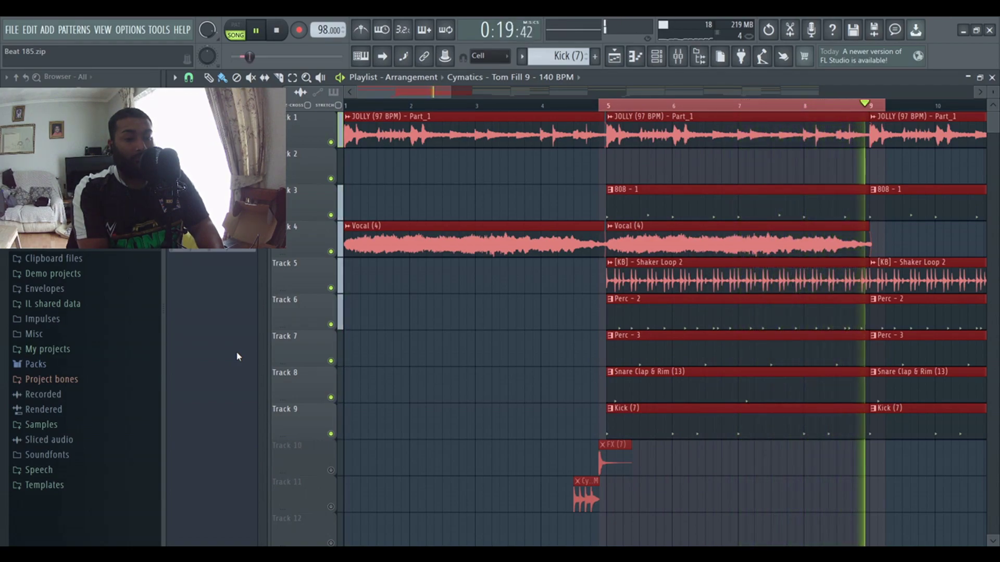
pyautogui.press('space')
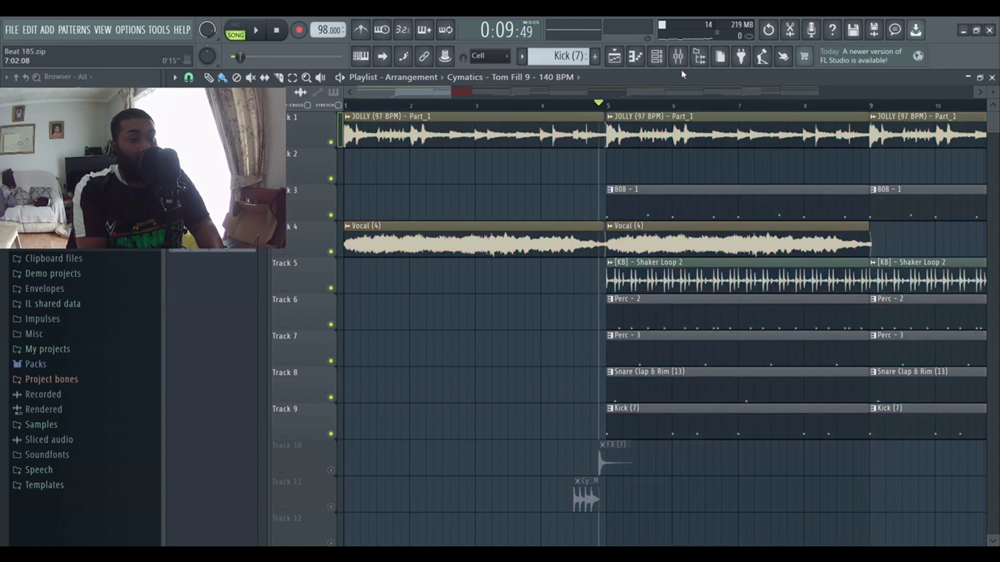
# - Inspect the mixer effect slots of the kick, vocal, perc 2, rim, 808 and Master channels
pyautogui.click(678, 58)
pyautogui.click(411, 108)
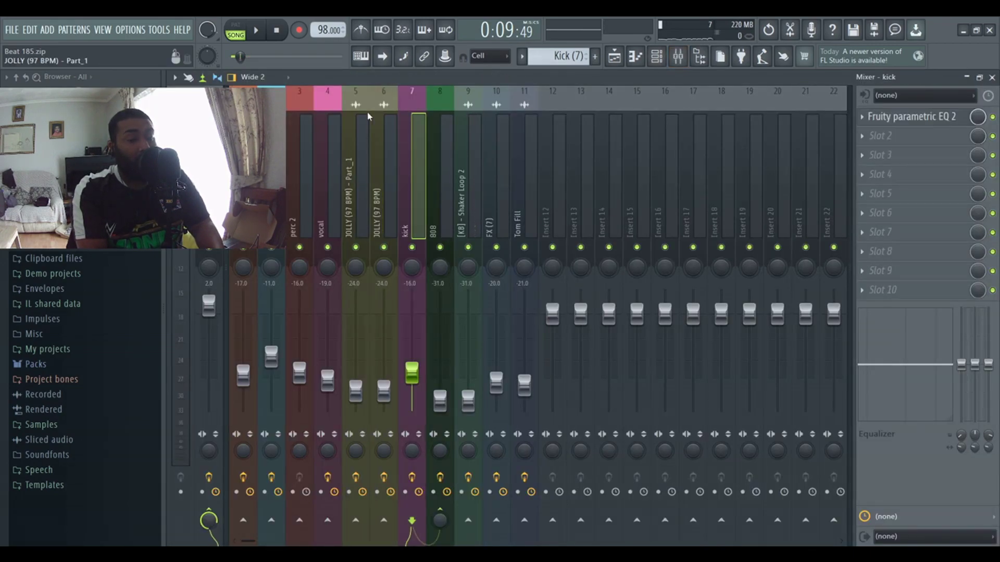
pyautogui.click(328, 106)
pyautogui.click(297, 117)
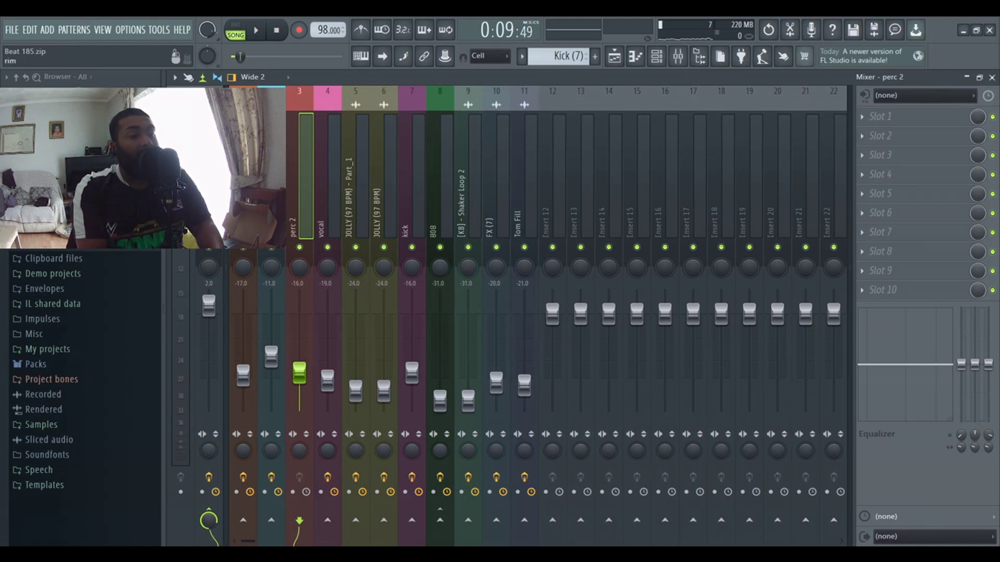
pyautogui.click(271, 109)
pyautogui.click(442, 106)
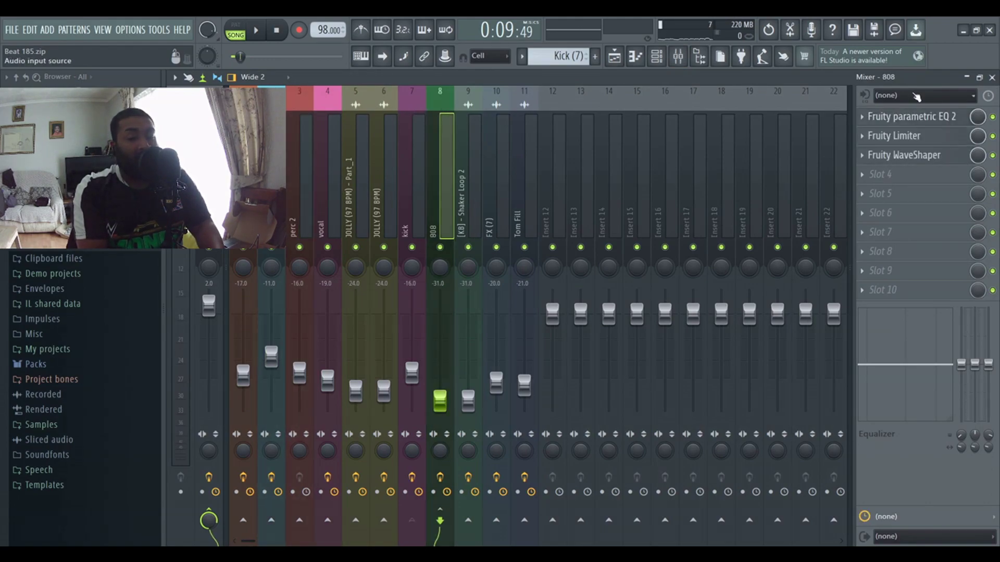
pyautogui.click(208, 156)
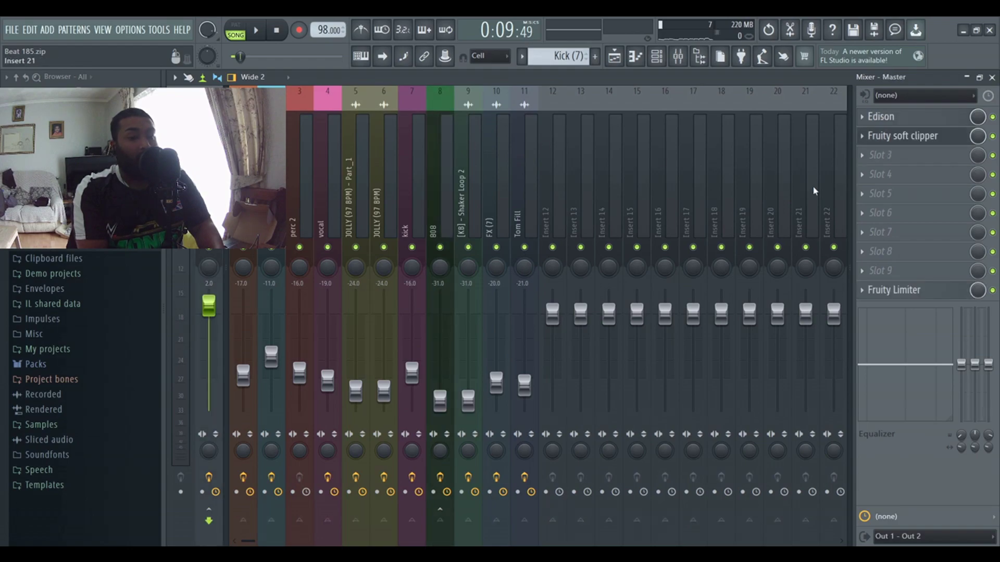
# - Back in the playlist, unmute the tom fill on Track 11 and FX on Track 10, and return the playhead to the start
pyautogui.click(615, 57)
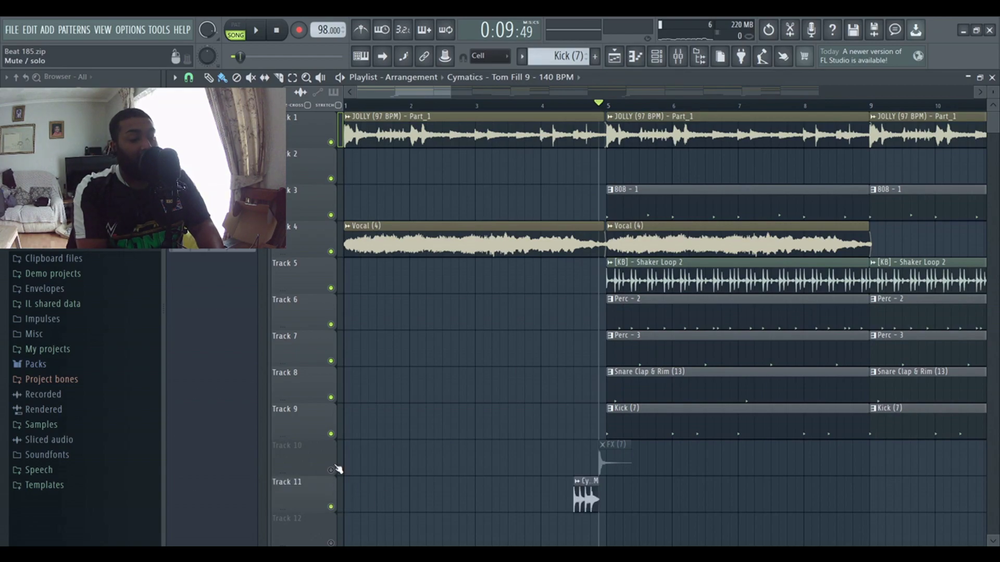
pyautogui.click(337, 468)
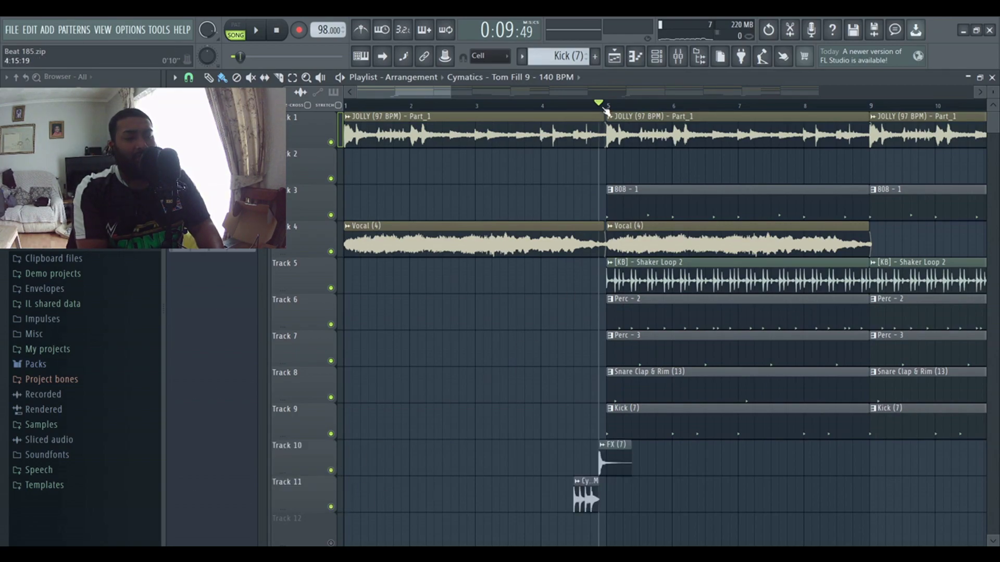
pyautogui.moveTo(606, 111); pyautogui.dragTo(357, 110)
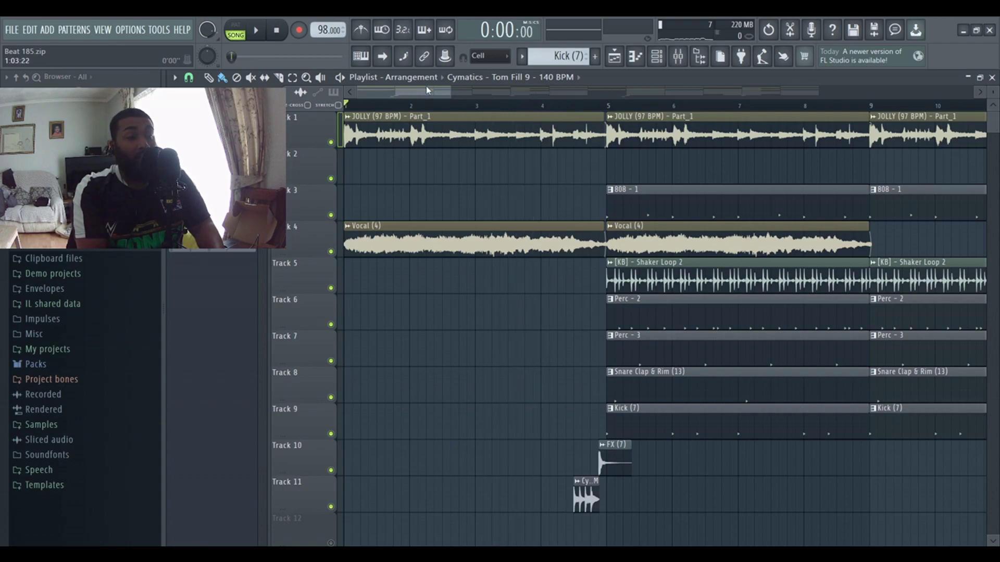
# - Show the whole arrangement in the playlist and play it from the beginning with all parts active, stopping around bar 25
pyautogui.moveTo(447, 91); pyautogui.dragTo(817, 93)
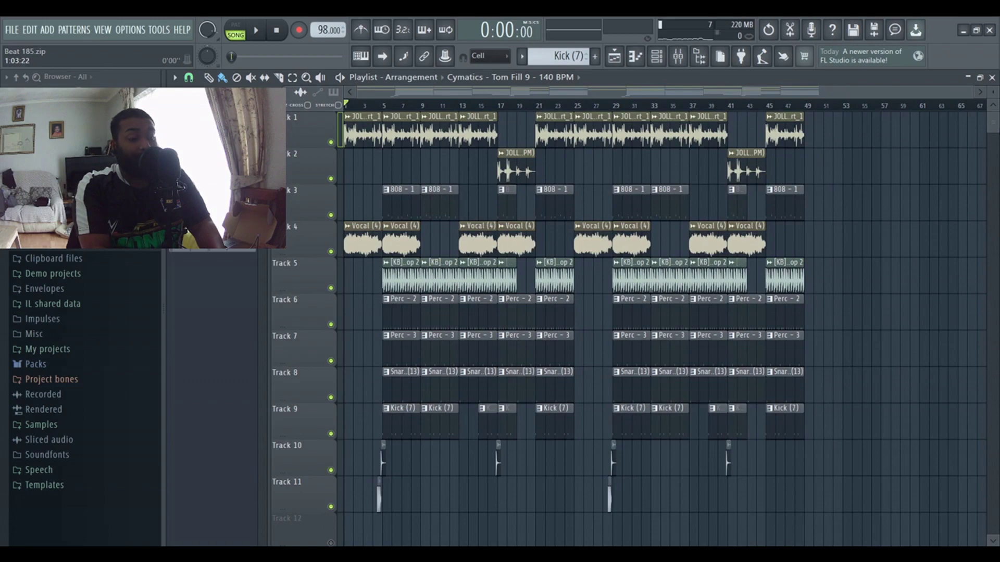
pyautogui.press('space')
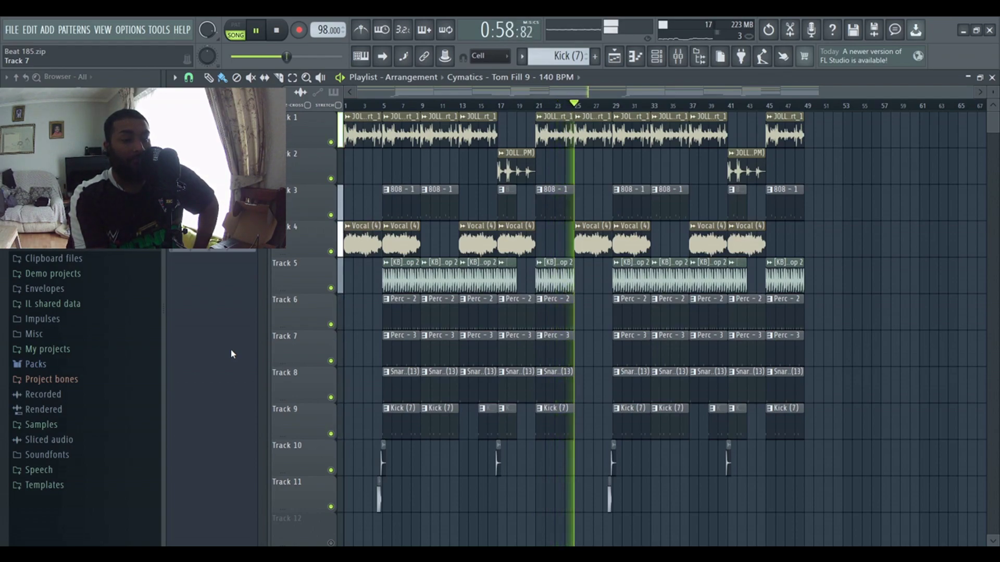
pyautogui.press('space')
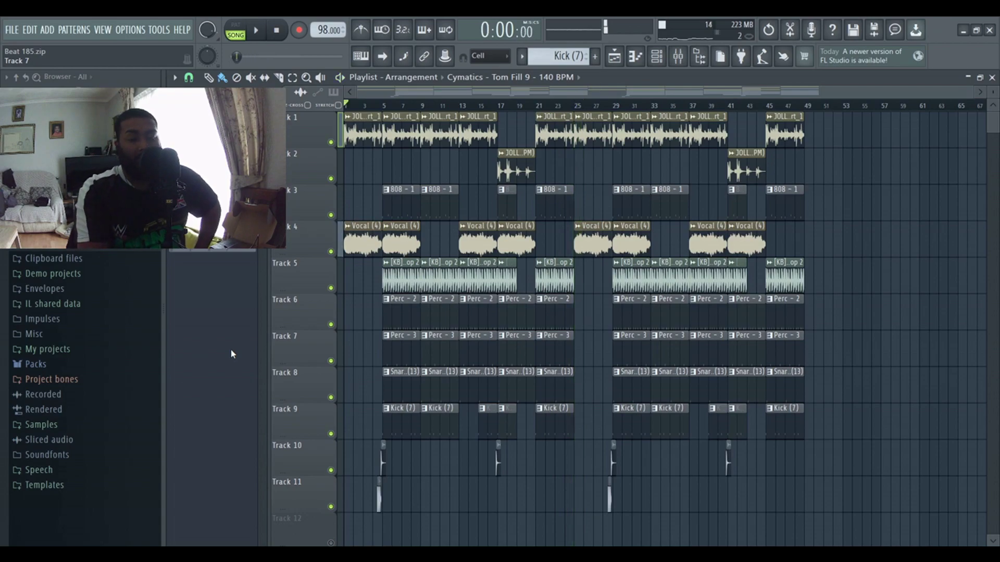